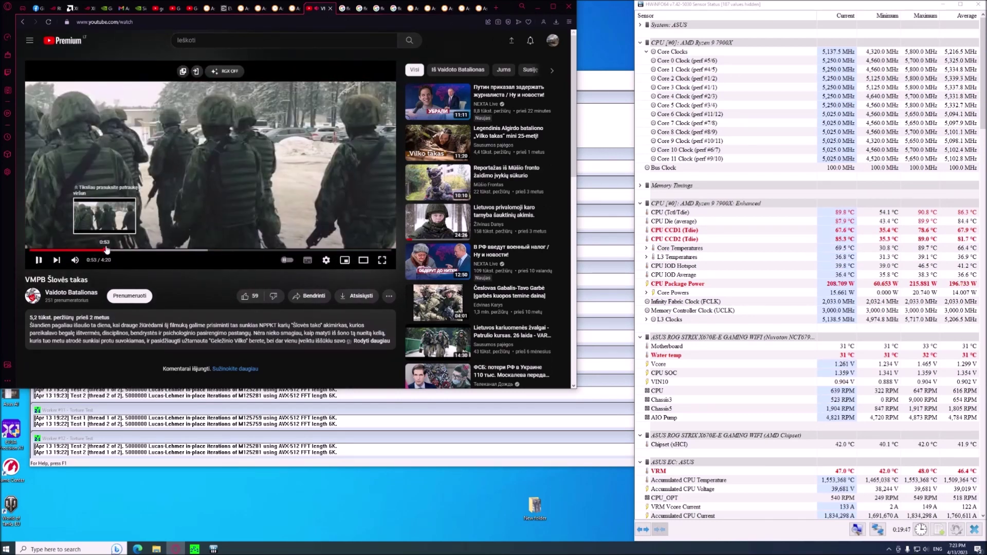
Seek the VMPB Šlovės takas video to 1:08, then minimize the browser
click(125, 252)
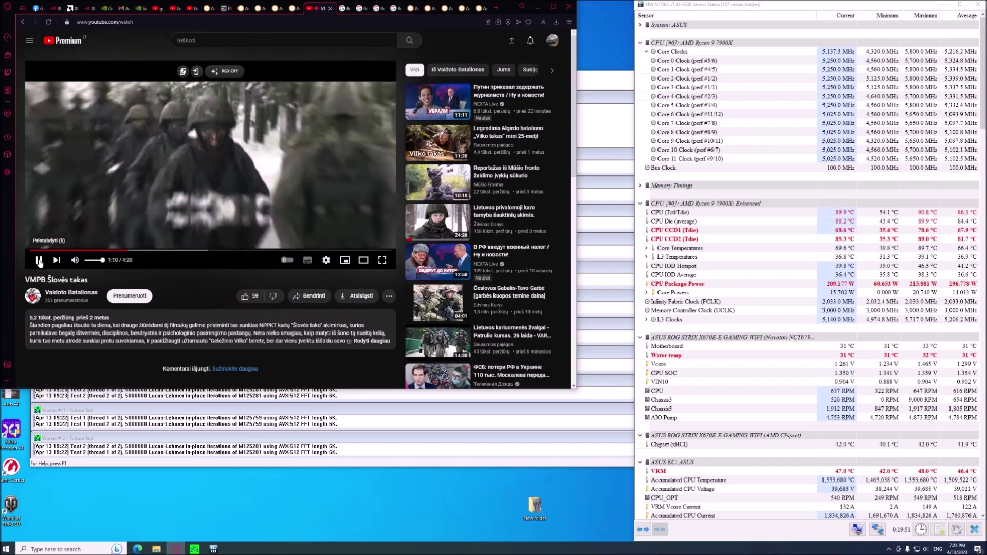
click(537, 8)
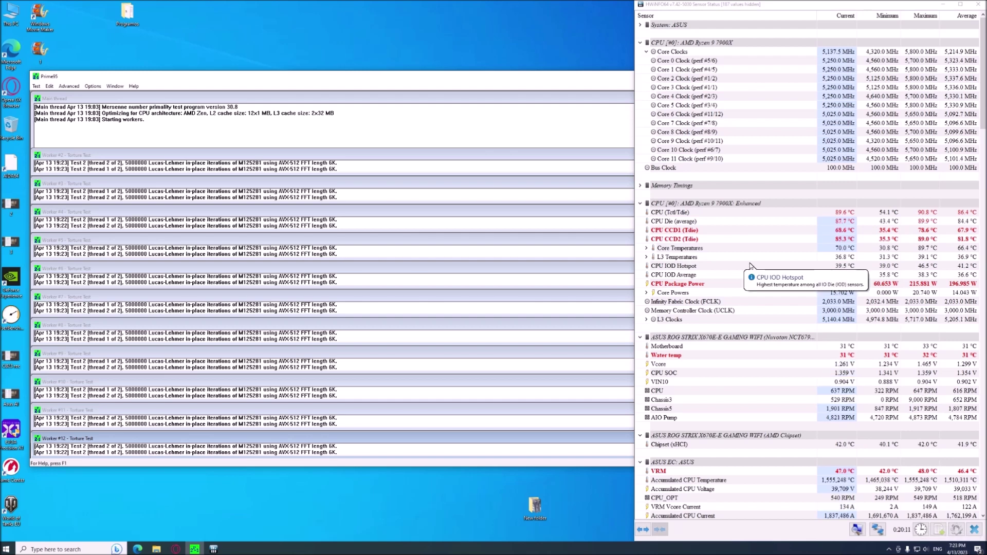
scroll(785, 268, down, 1)
scroll(786, 268, down, 2)
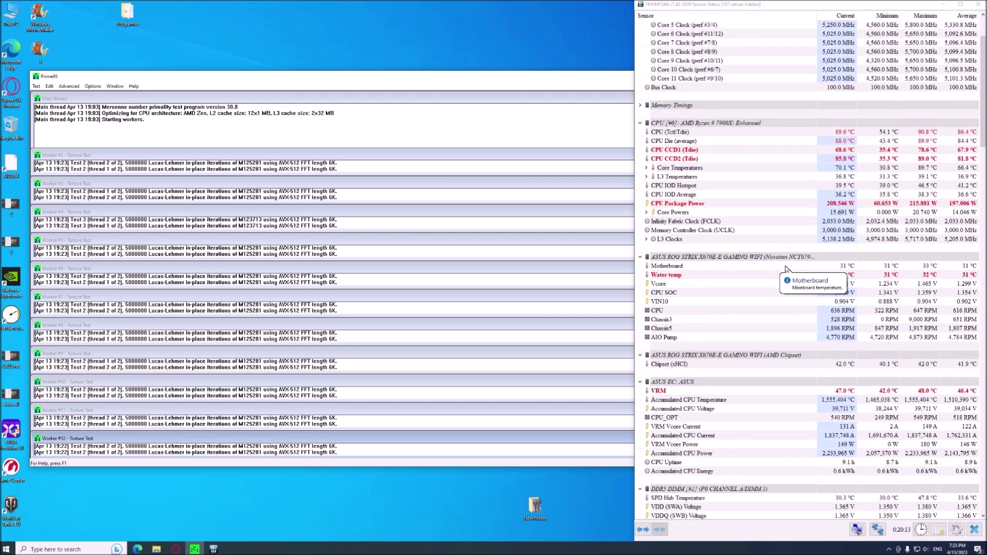
scroll(853, 472, up, 3)
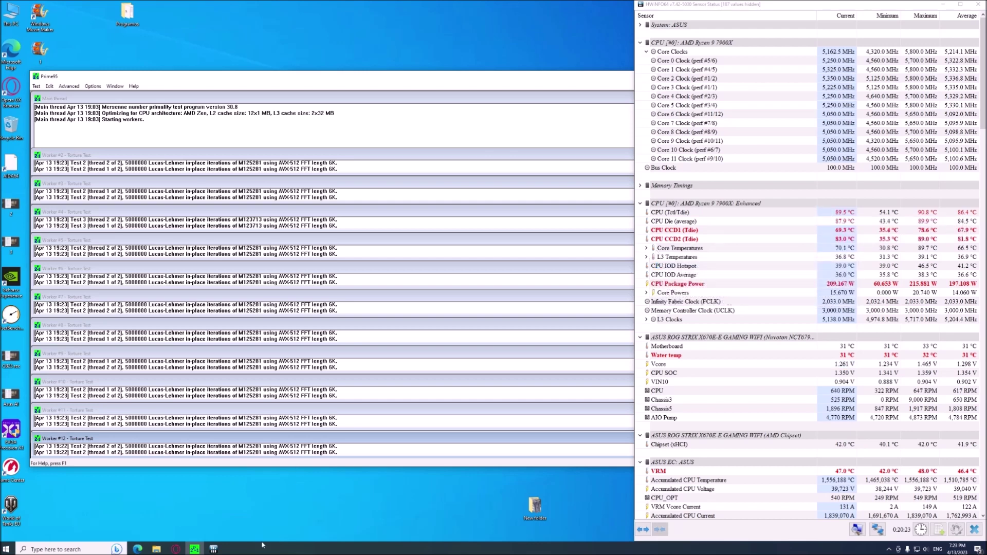
Restore the YouTube browser window from the taskbar after checking the CPU at 89.6°C and 208 W
click(176, 548)
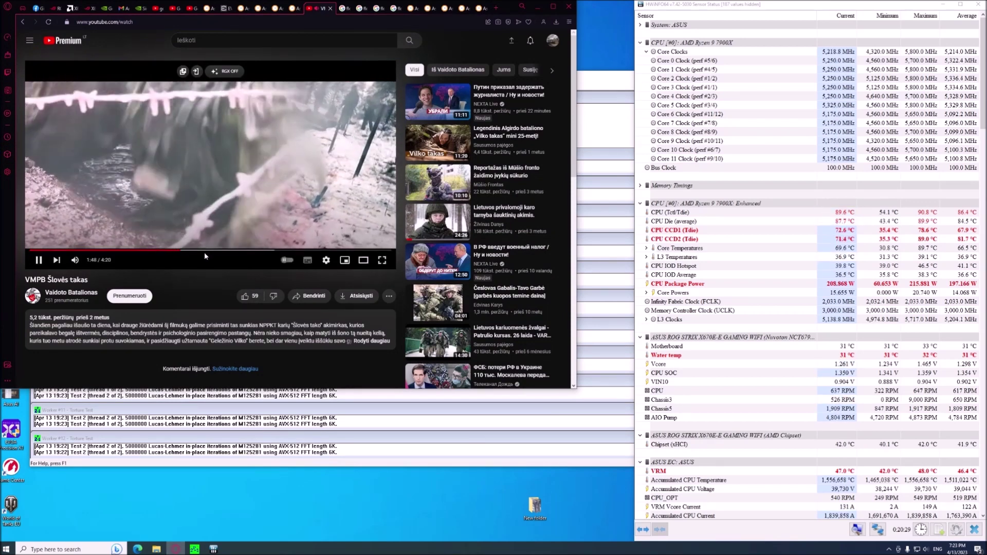
Seek the video forward in steps from 2:02 to 3:15
click(199, 253)
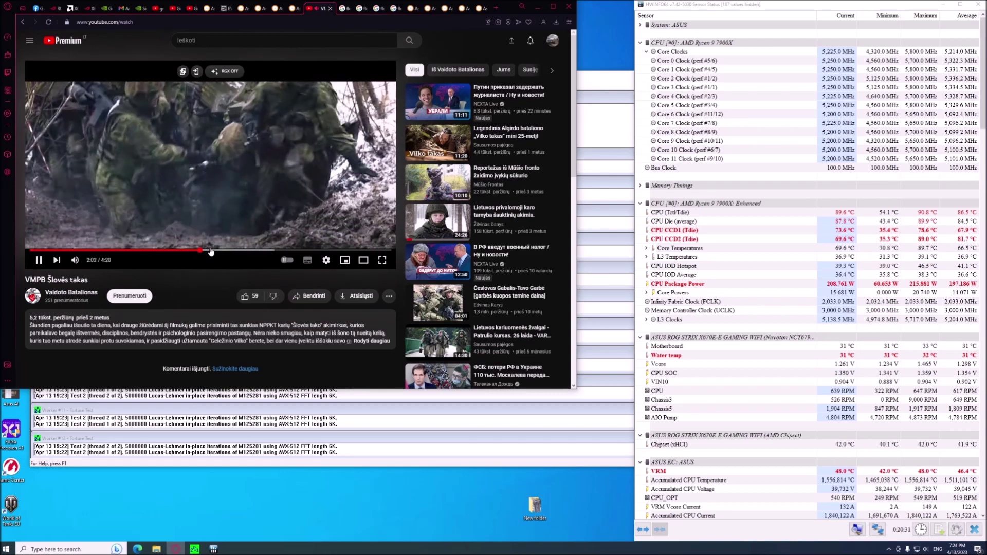
click(210, 252)
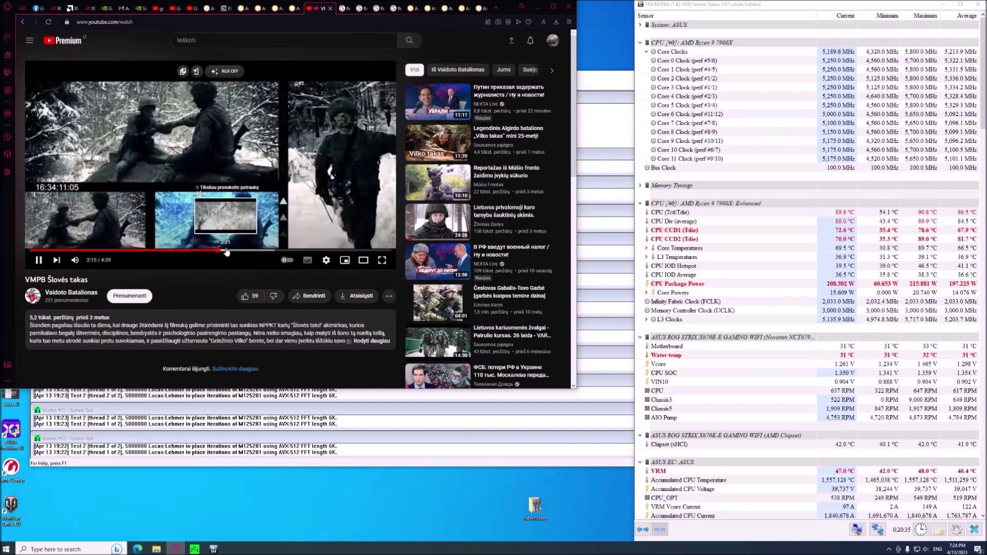
click(222, 252)
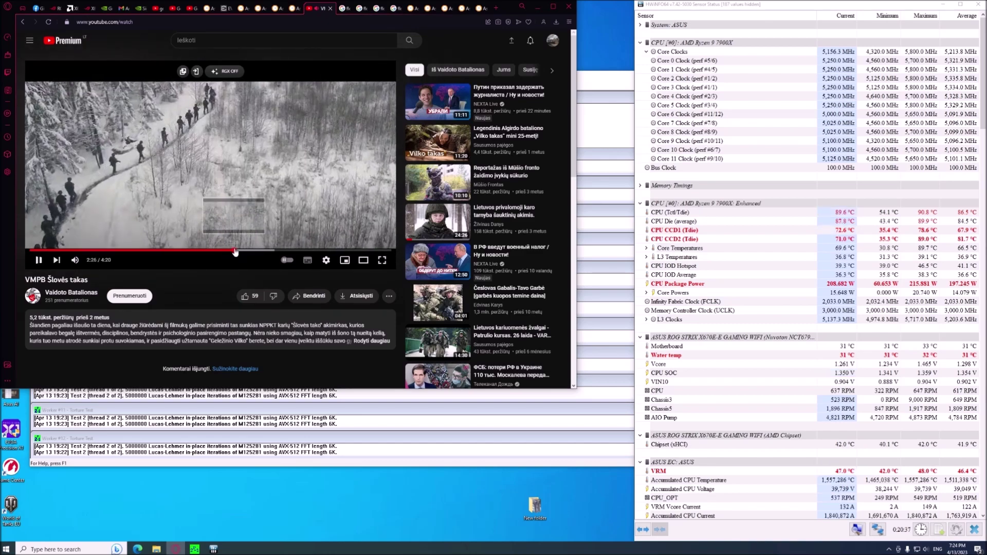
click(243, 252)
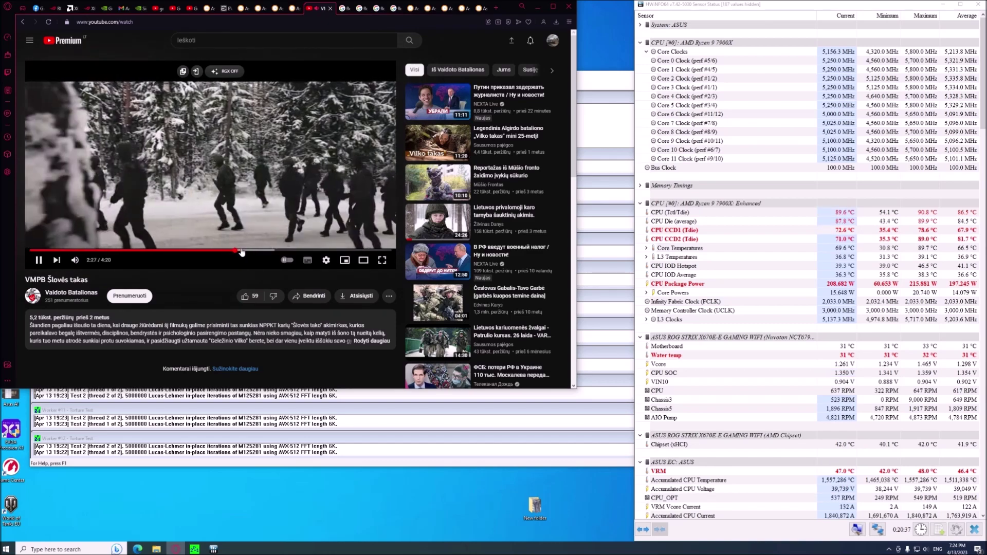
click(257, 253)
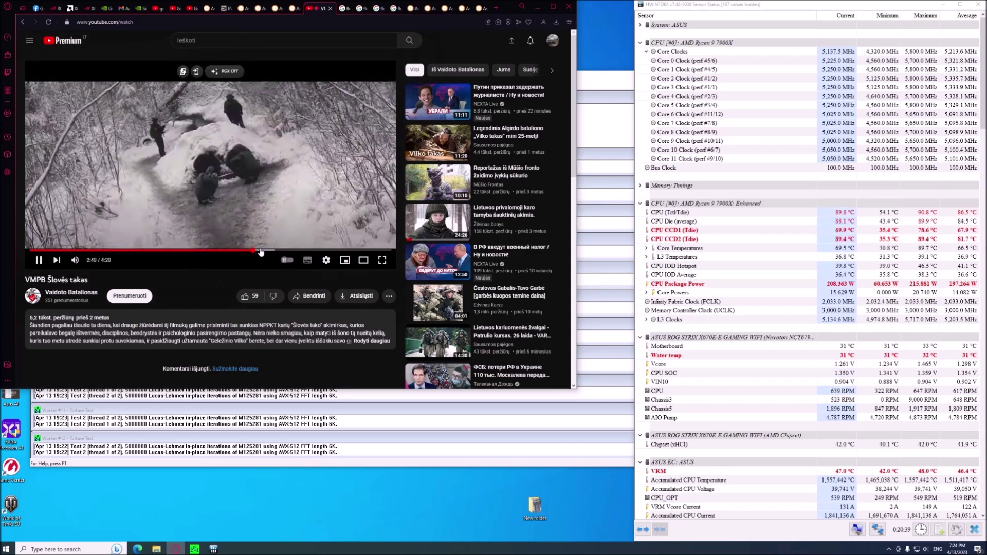
click(276, 252)
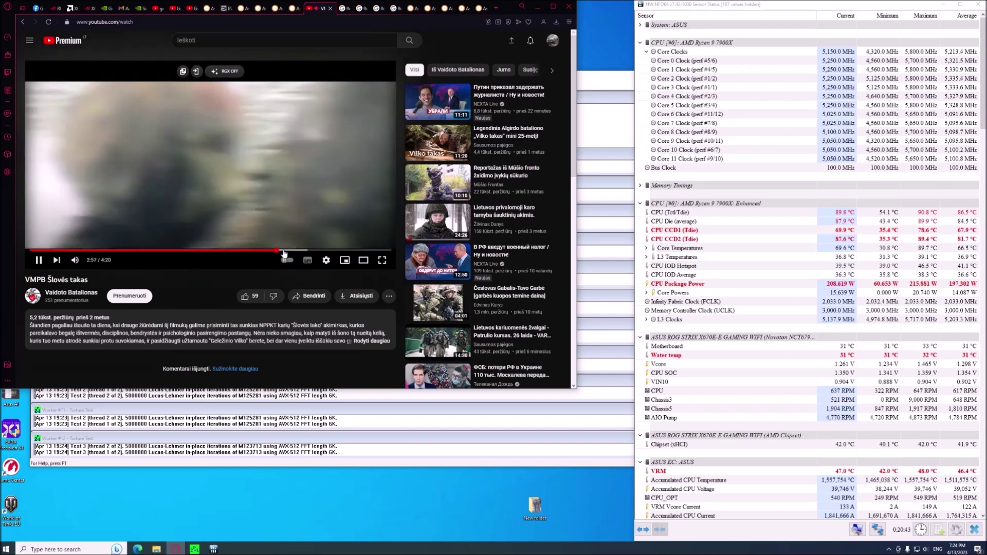
click(287, 252)
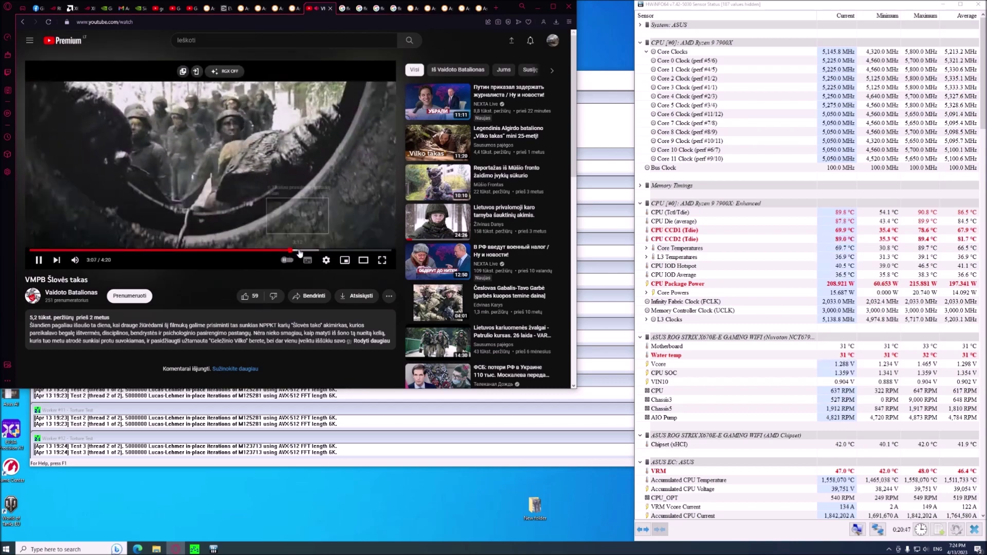
click(301, 254)
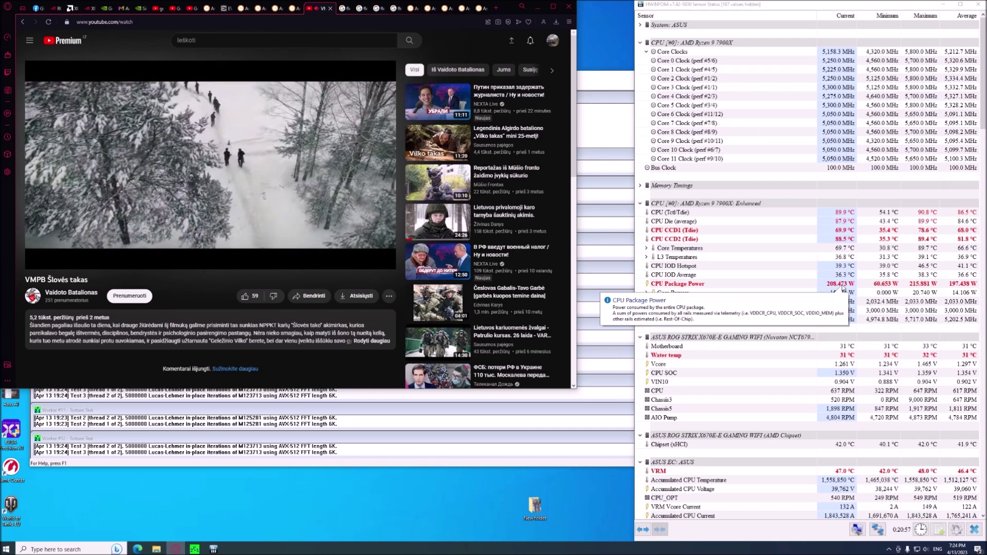
Highlight the CPU Package Power and Tctl/Tdie readings, then seek the video past 3:45 toward its end
click(772, 285)
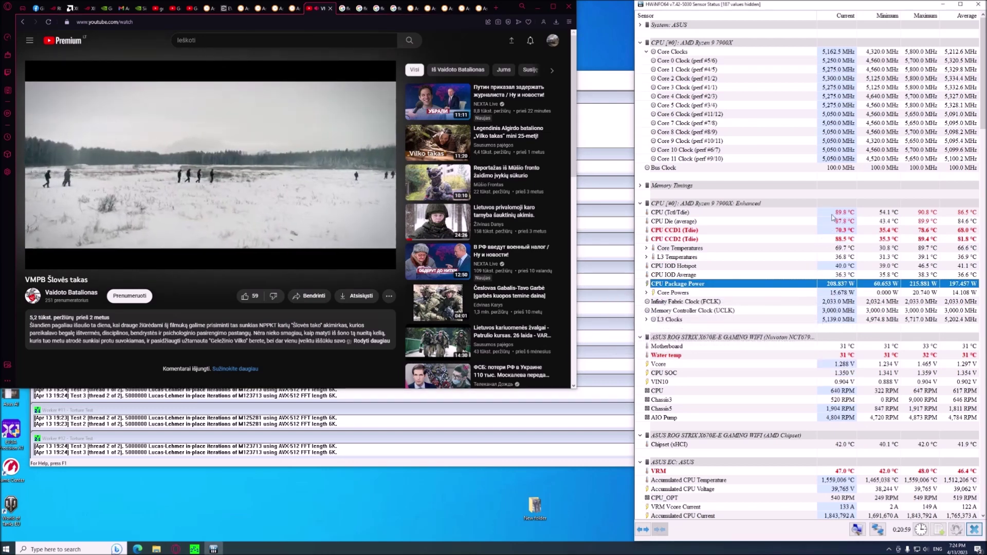
click(832, 215)
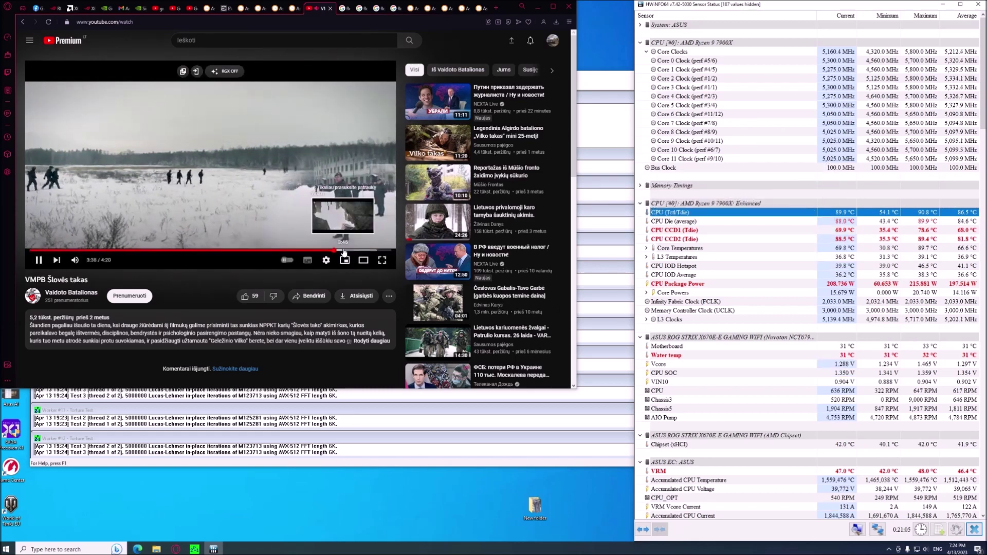
click(341, 251)
click(373, 250)
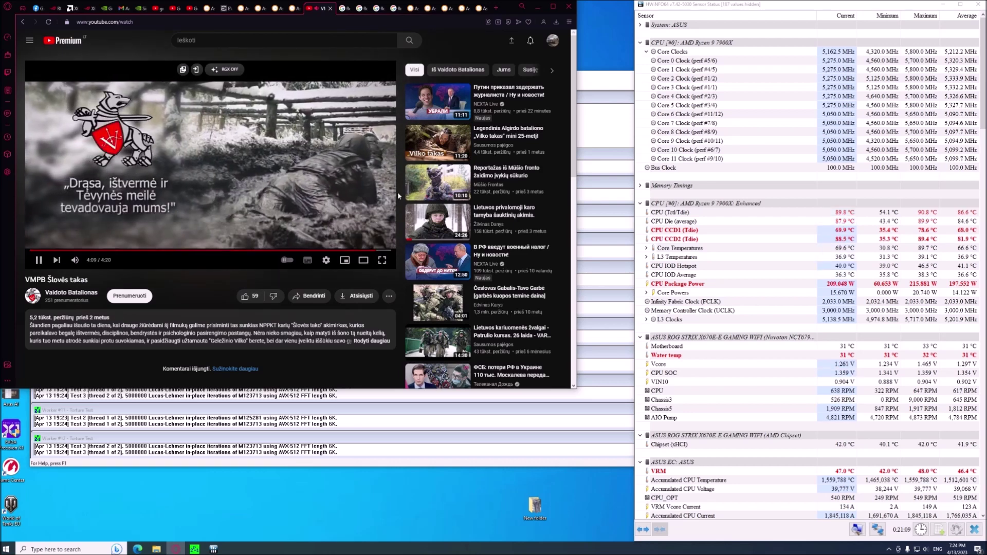
Minimize the browser, highlight the Water temp and AIO Pump readings, and show hidden tray icons
click(538, 7)
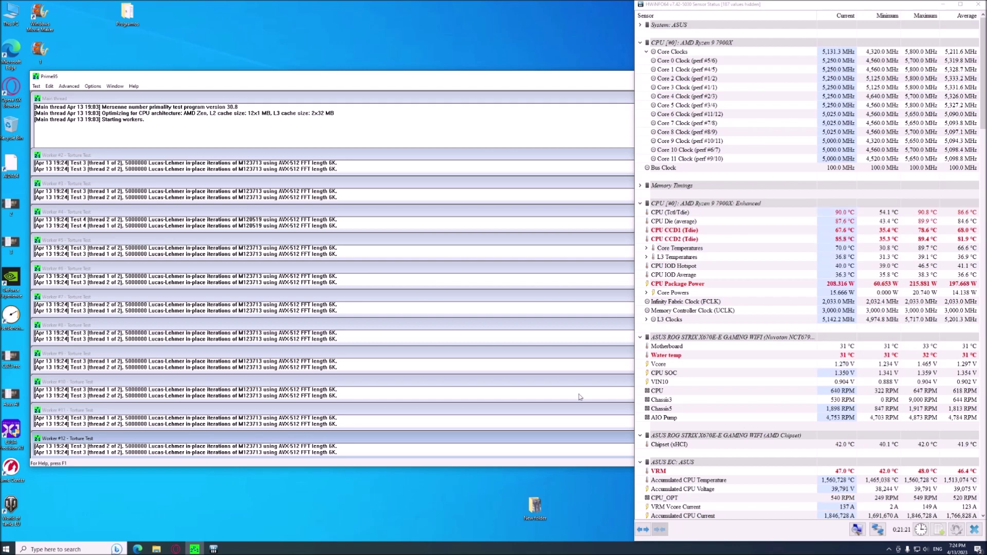
click(670, 359)
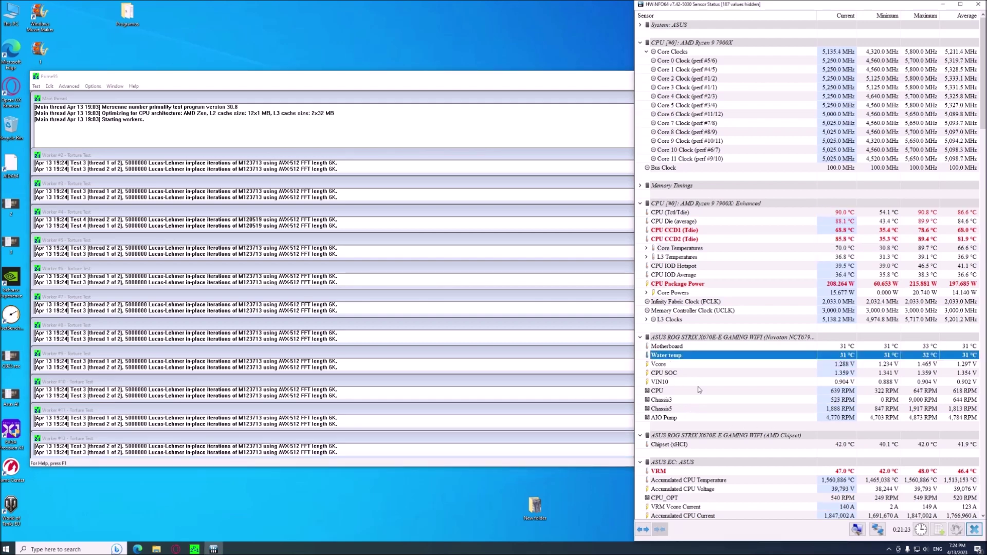
click(670, 419)
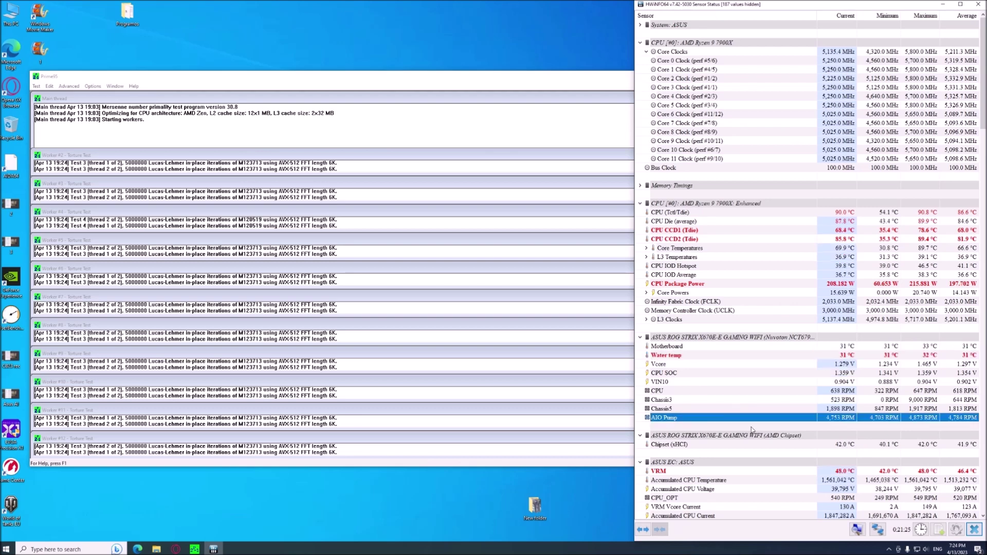
scroll(752, 429, down, 2)
scroll(752, 430, down, 7)
scroll(752, 430, down, 1)
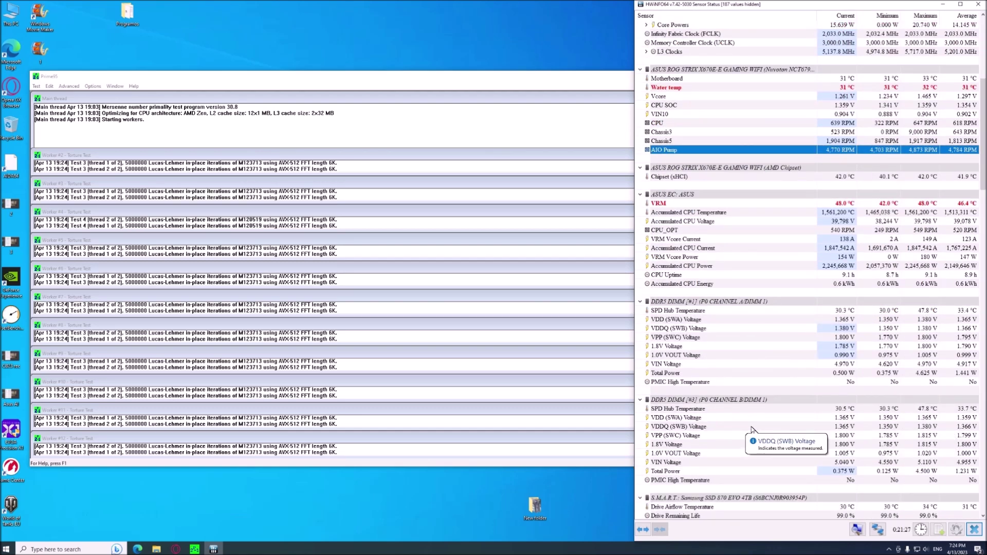
scroll(751, 429, down, 5)
scroll(751, 429, down, 6)
scroll(752, 430, down, 4)
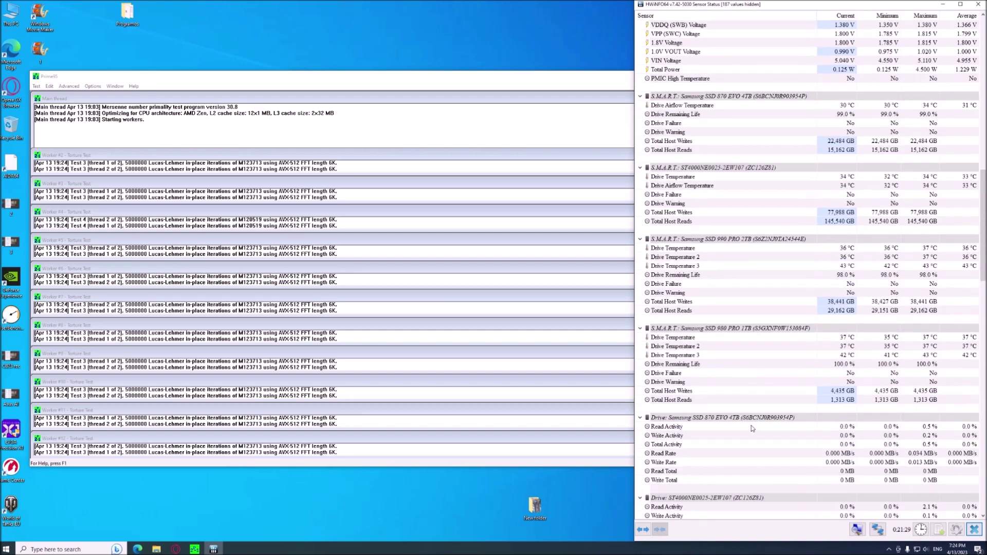
scroll(752, 430, down, 4)
scroll(752, 429, down, 3)
scroll(752, 429, down, 1)
scroll(752, 429, down, 5)
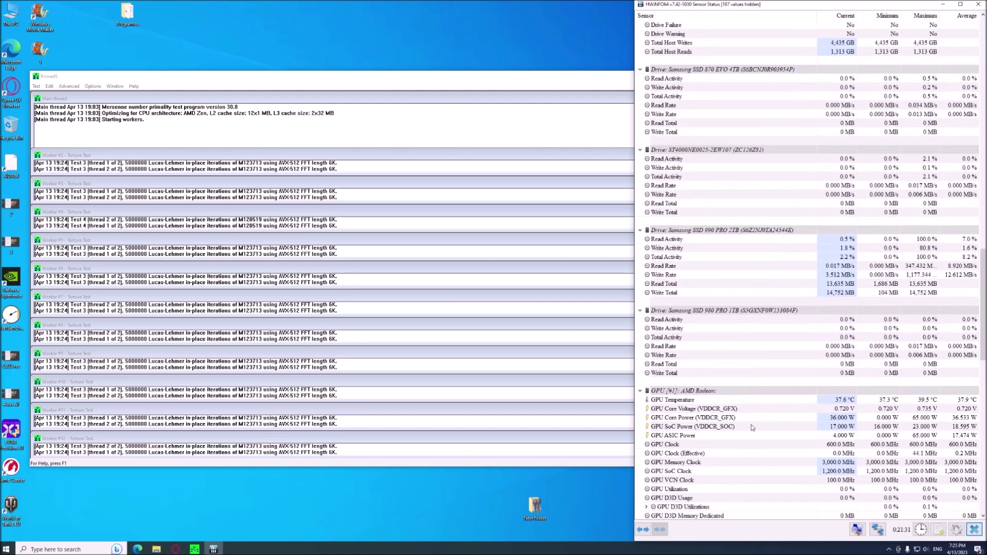
scroll(752, 430, up, 12)
scroll(752, 430, up, 7)
scroll(752, 426, up, 4)
scroll(751, 426, up, 5)
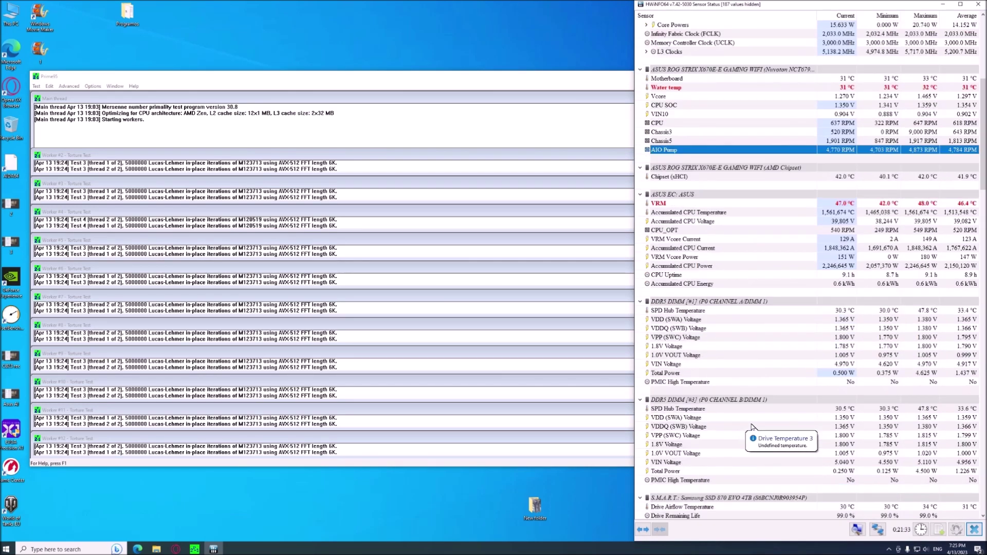
scroll(752, 426, up, 6)
scroll(752, 426, up, 3)
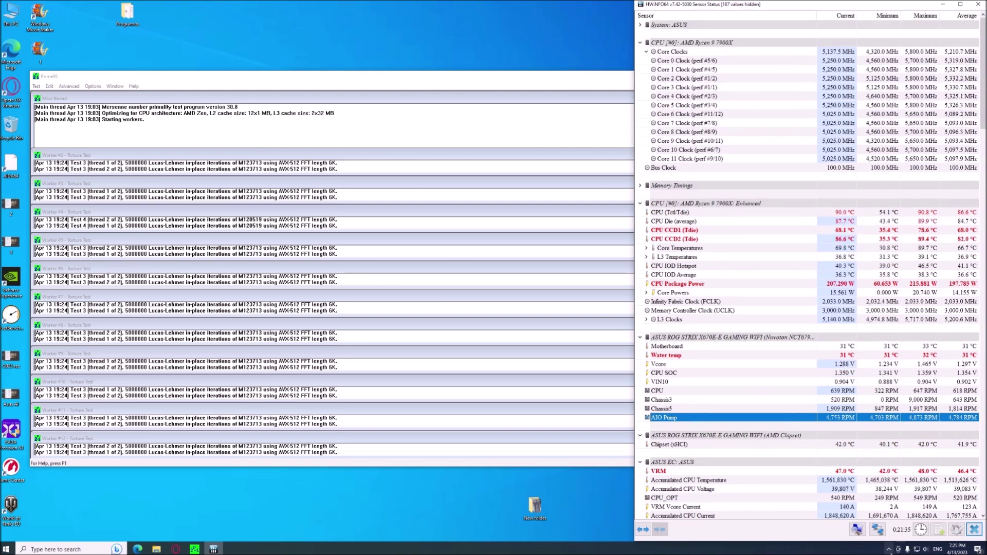
click(889, 549)
Exit Prime95 from its tray icon and select Cinebench in the CB23 desktop folder
right_click(898, 520)
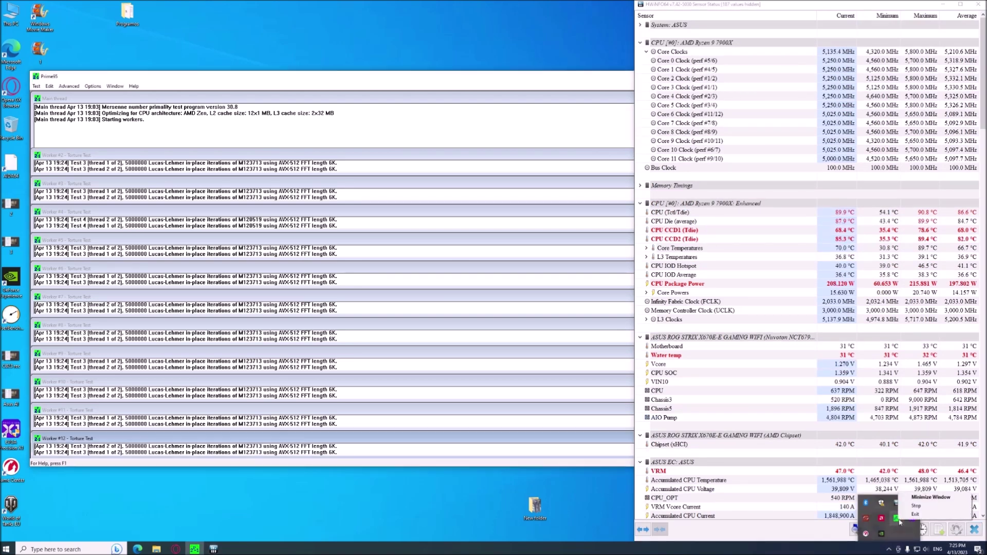
click(915, 515)
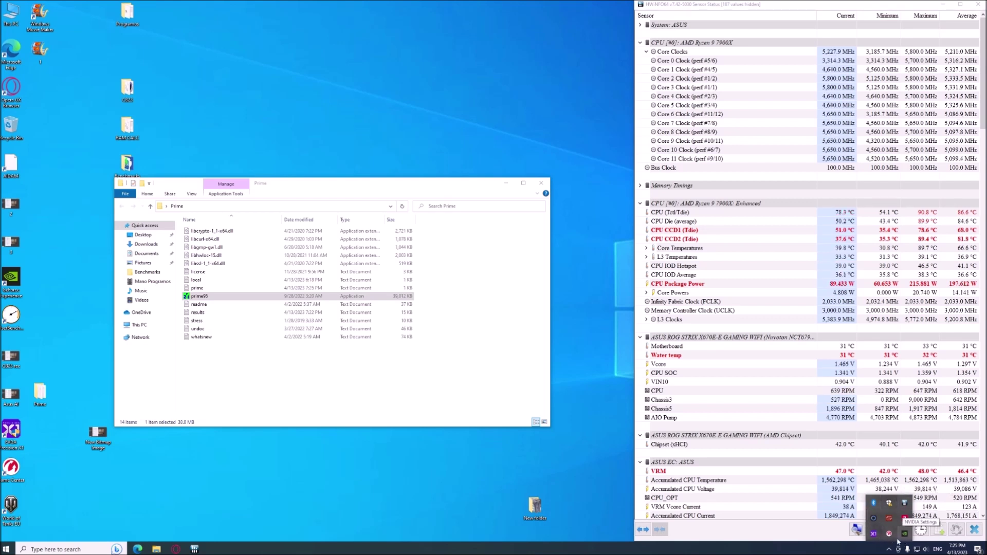
double_click(127, 89)
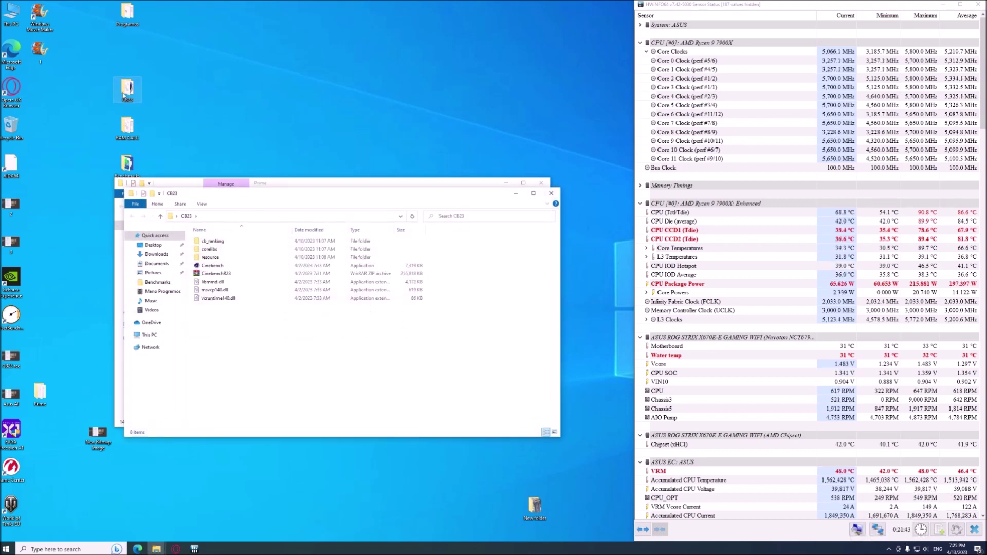
click(205, 265)
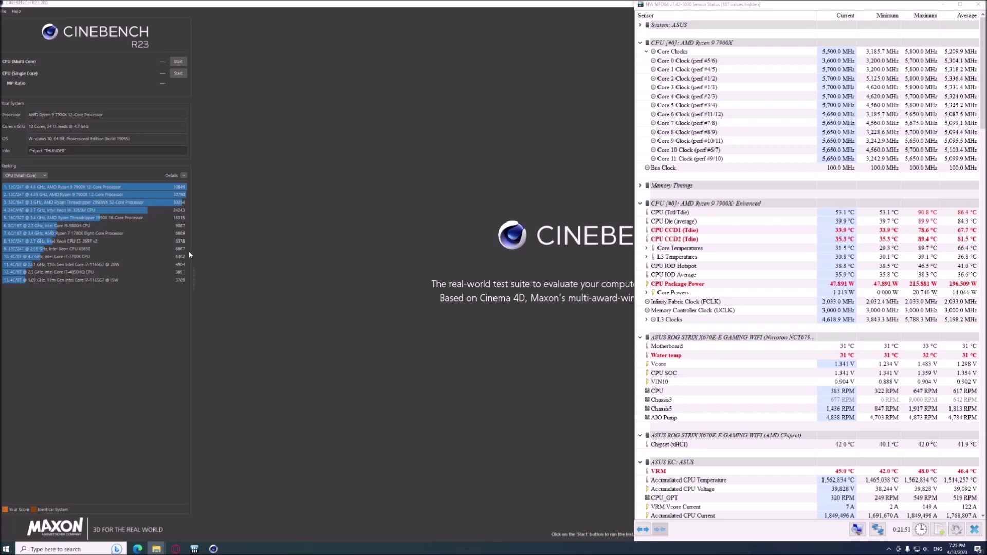
Start the Cinebench R23 CPU (Multi Core) benchmark
click(177, 60)
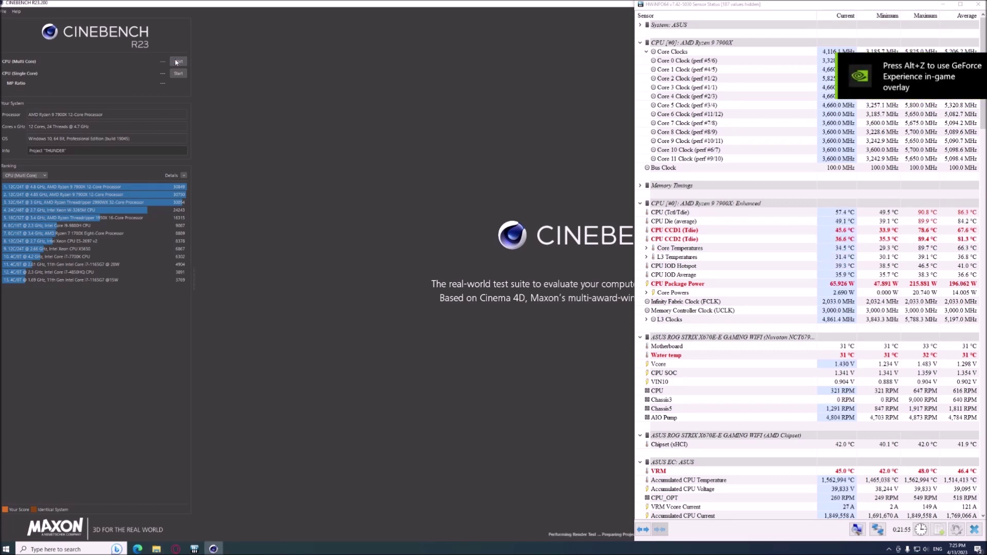